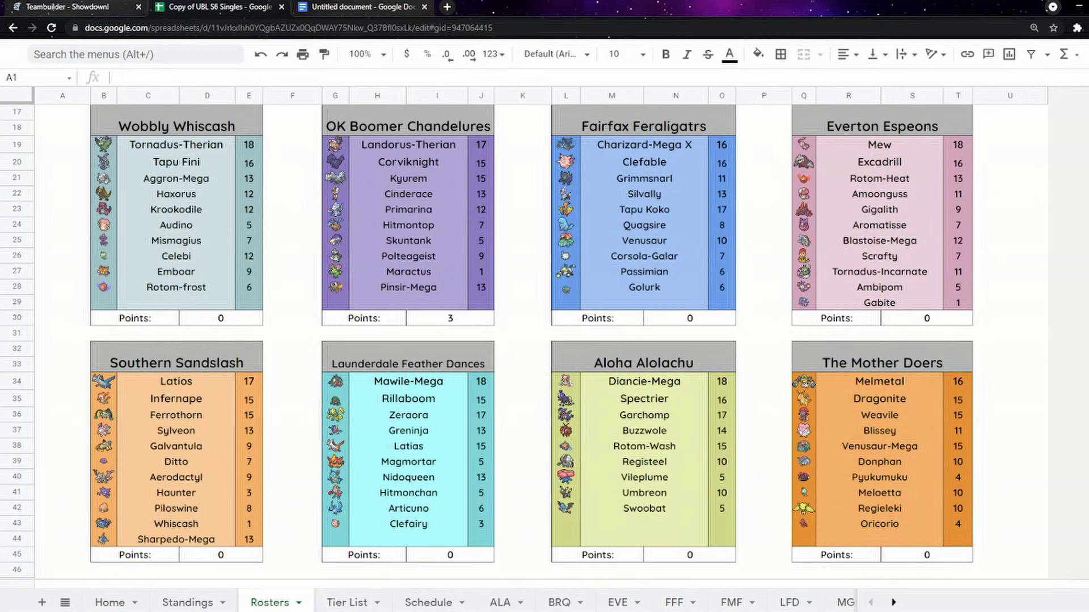
- Compare the TMD team's roster with the MGM team's roster in the league spreadsheet and return to the tier list document
{"action": "left_click", "coordinate": [893, 603]}
{"action": "left_click", "coordinate": [605, 602]}
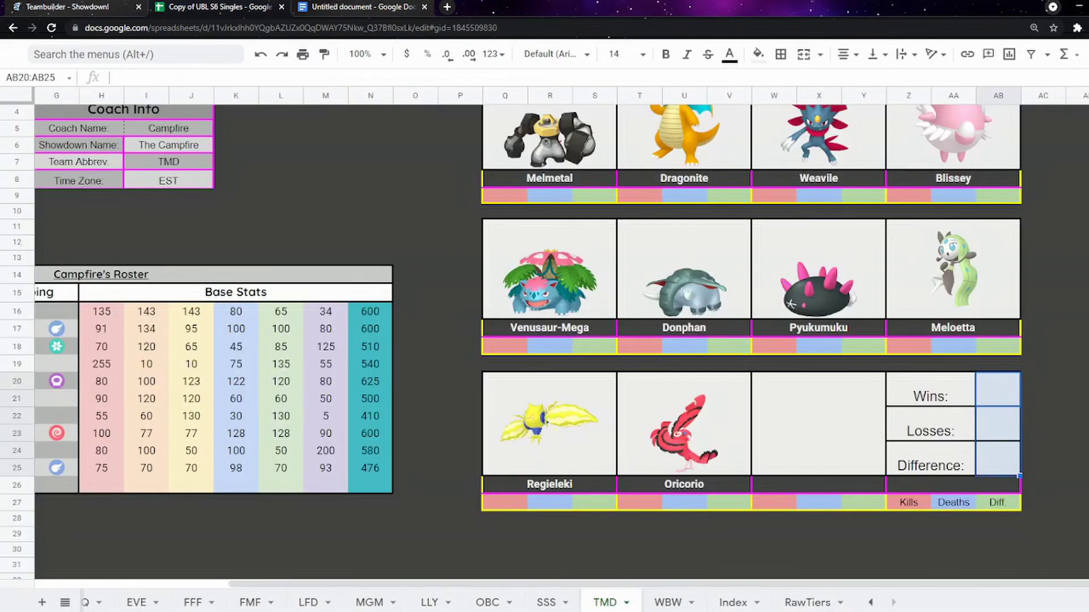
{"action": "scroll", "coordinate": [511, 332], "scroll_direction": "up", "scroll_amount": 1}
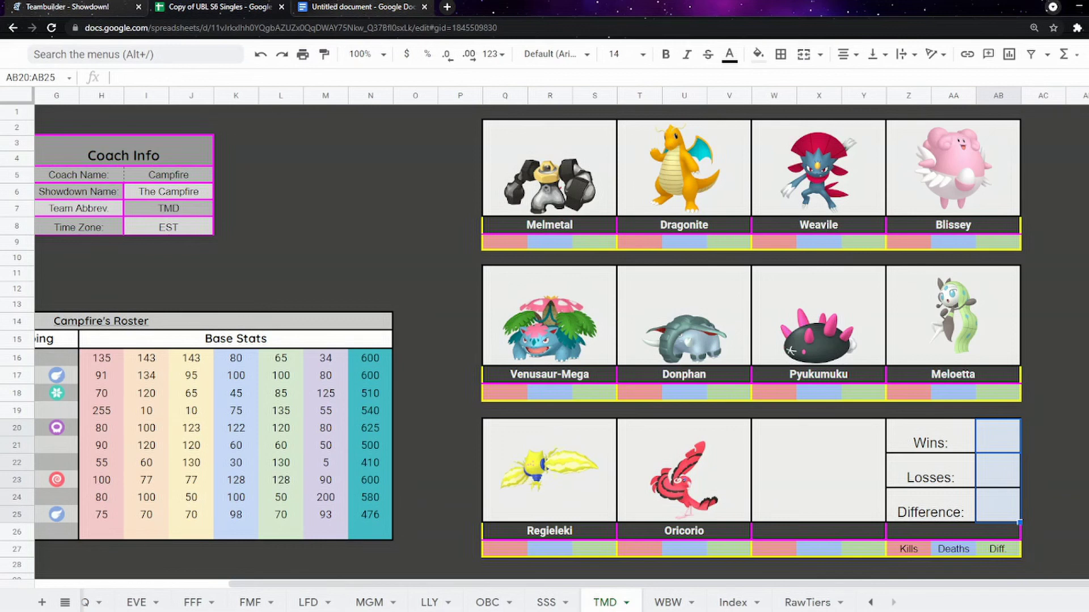
{"action": "left_click", "coordinate": [1076, 549]}
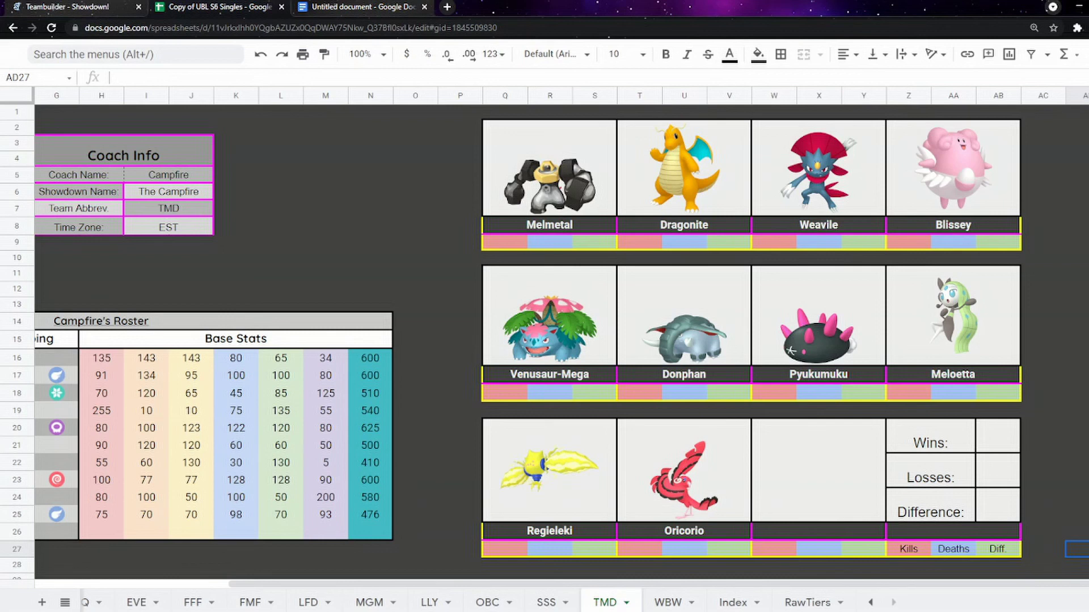
{"action": "left_click", "coordinate": [369, 603]}
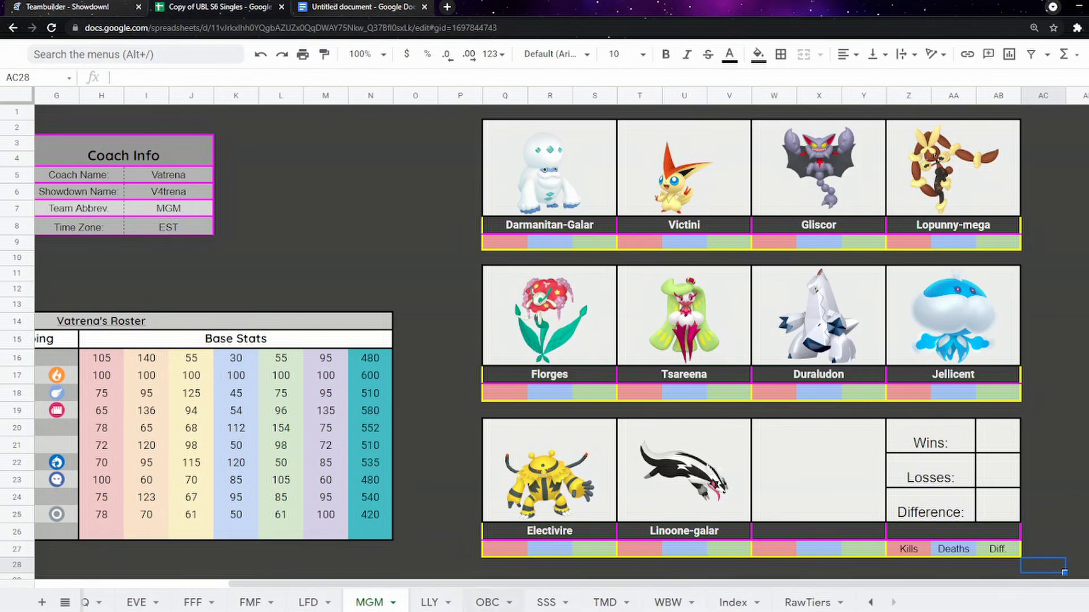
{"action": "left_click", "coordinate": [604, 602]}
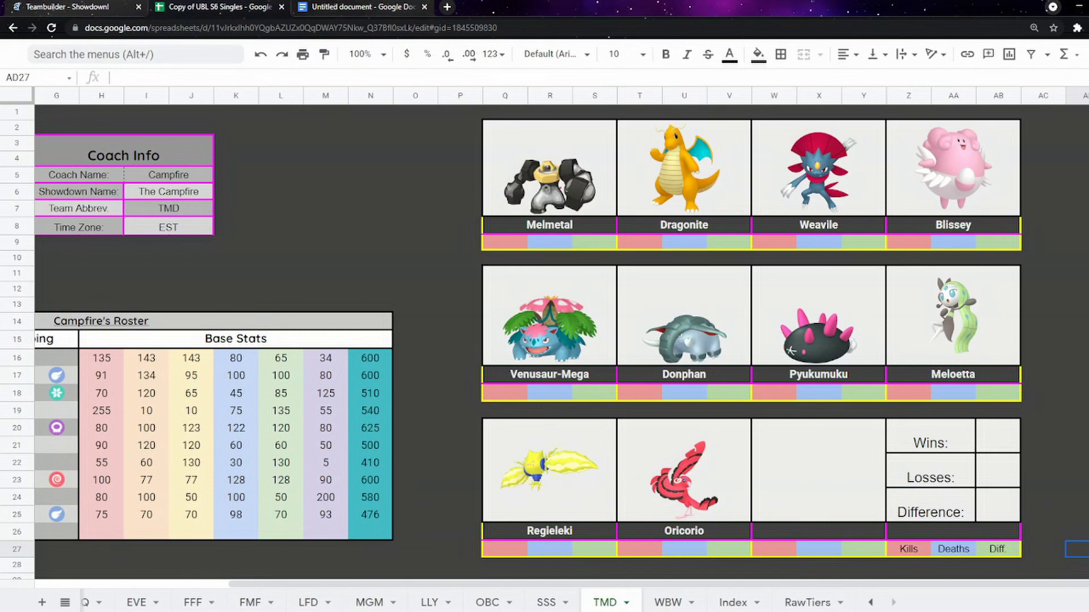
{"action": "key", "text": "ctrl+Tab"}
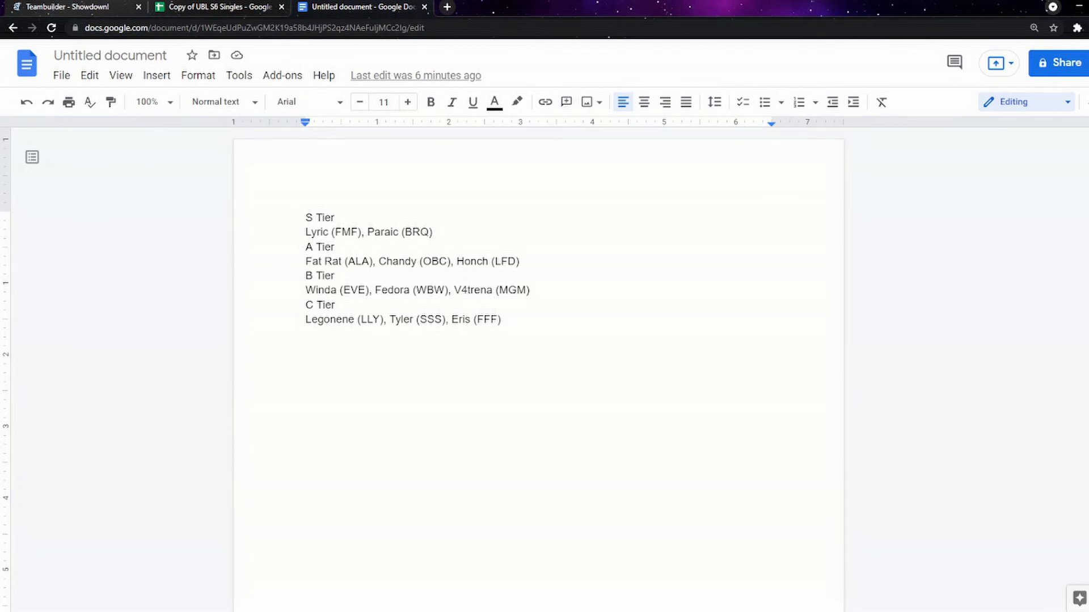
{"action": "type", "text": "cAMPI"}
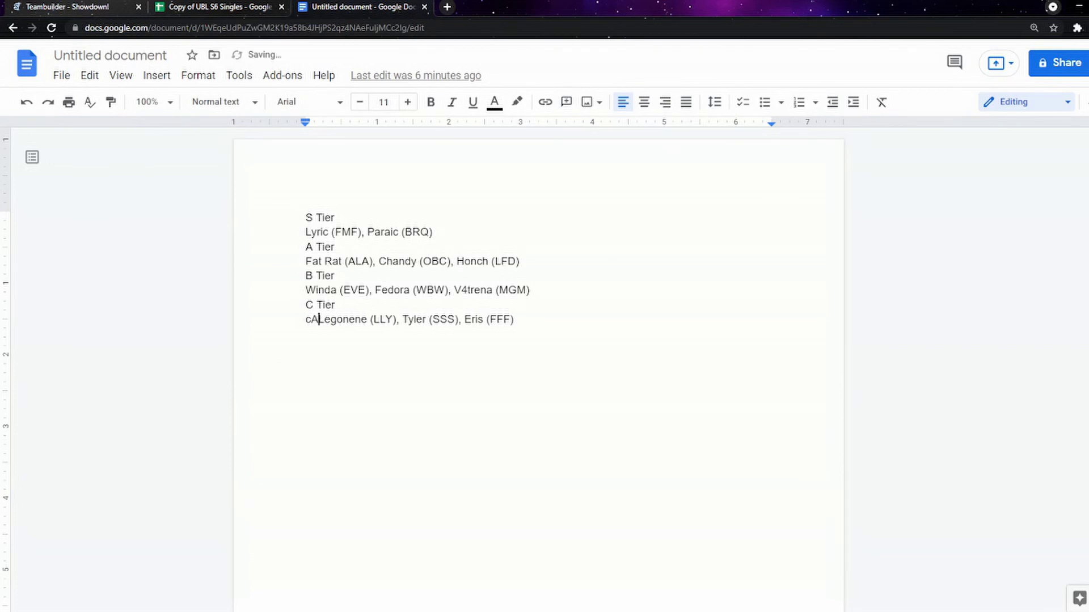
{"action": "key", "text": "BackSpace"}
{"action": "key", "text": "BackSpace"}
{"action": "key", "text": "BackSpace"}
{"action": "key", "text": "BackSpace"}
{"action": "key", "text": "BackSpace"}
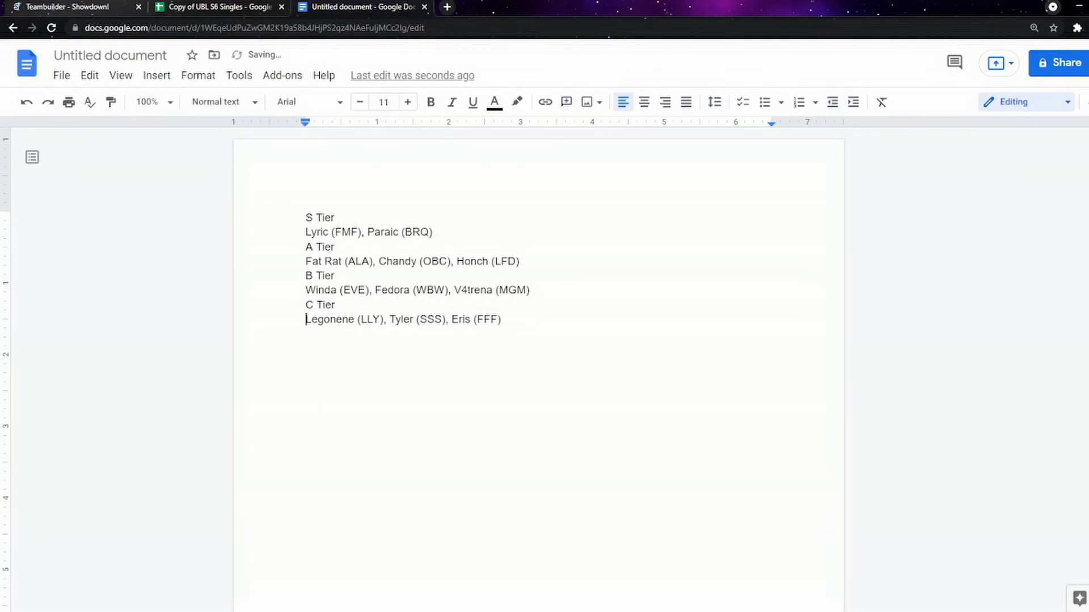
- Insert the TMD coach's name followed by "(TMD), " as the first entry on the C Tier line
{"action": "type", "text": "Campfire"}
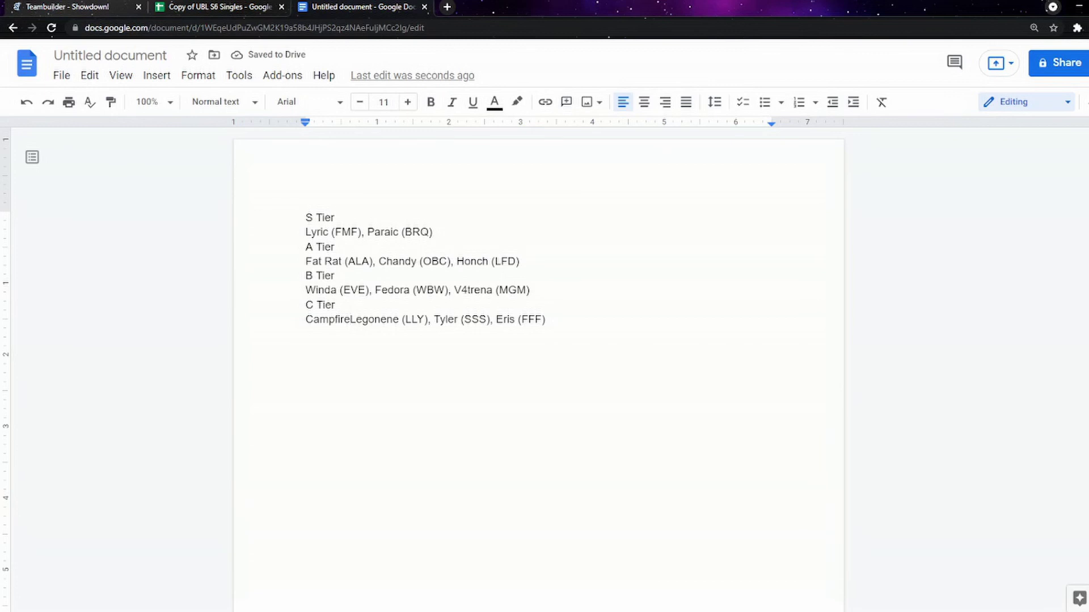
{"action": "type", "text": " ("}
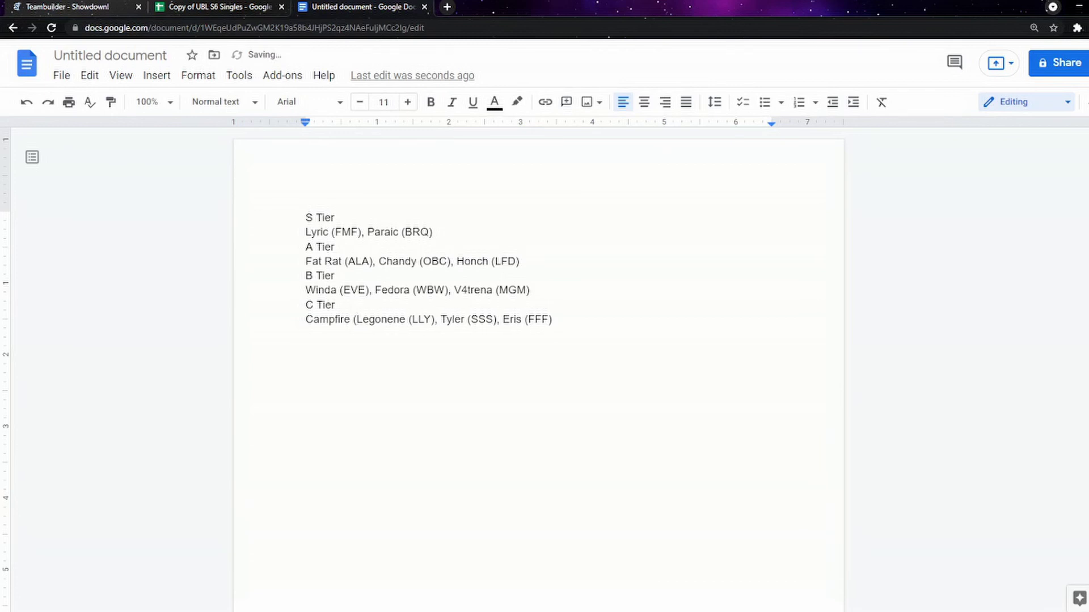
{"action": "type", "text": "TMD)"}
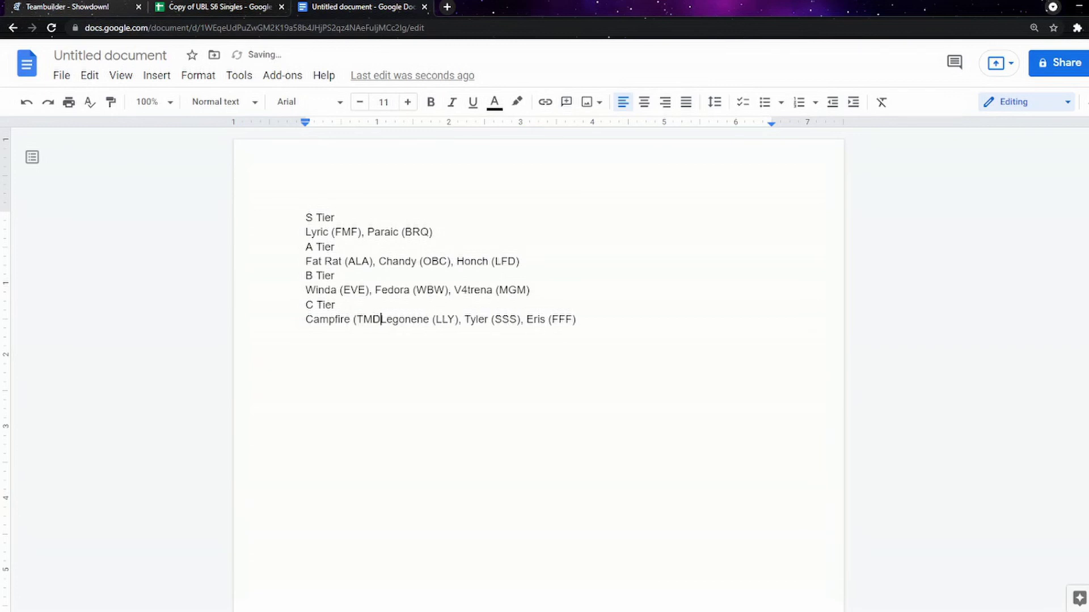
{"action": "type", "text": ","}
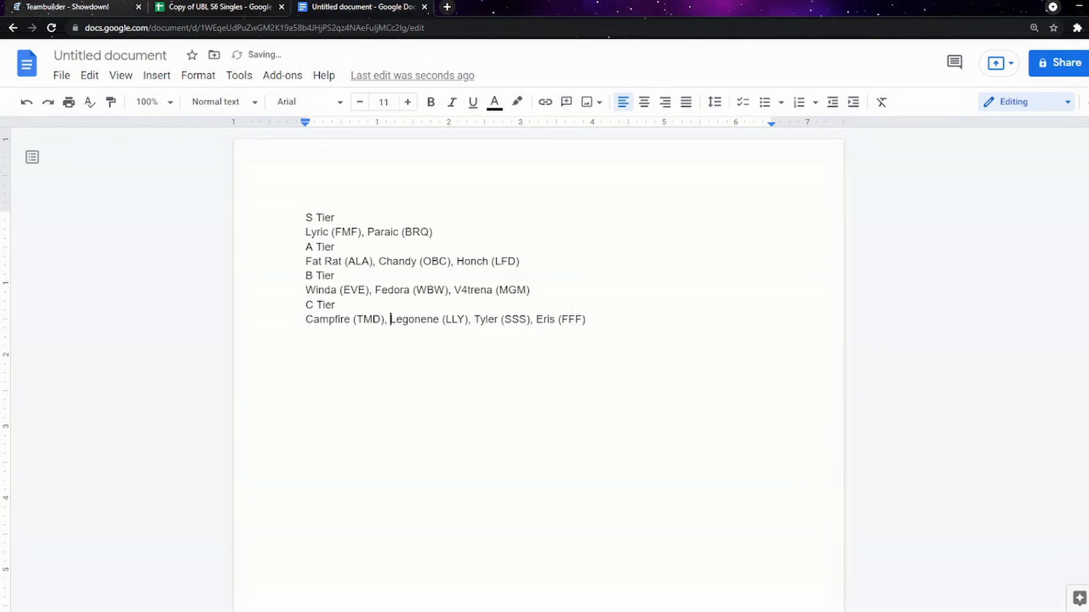
- Recheck the TMD roster in the league spreadsheet and review the A Tier and B Tier entries in the document
{"action": "key", "text": "ctrl+shift+Tab"}
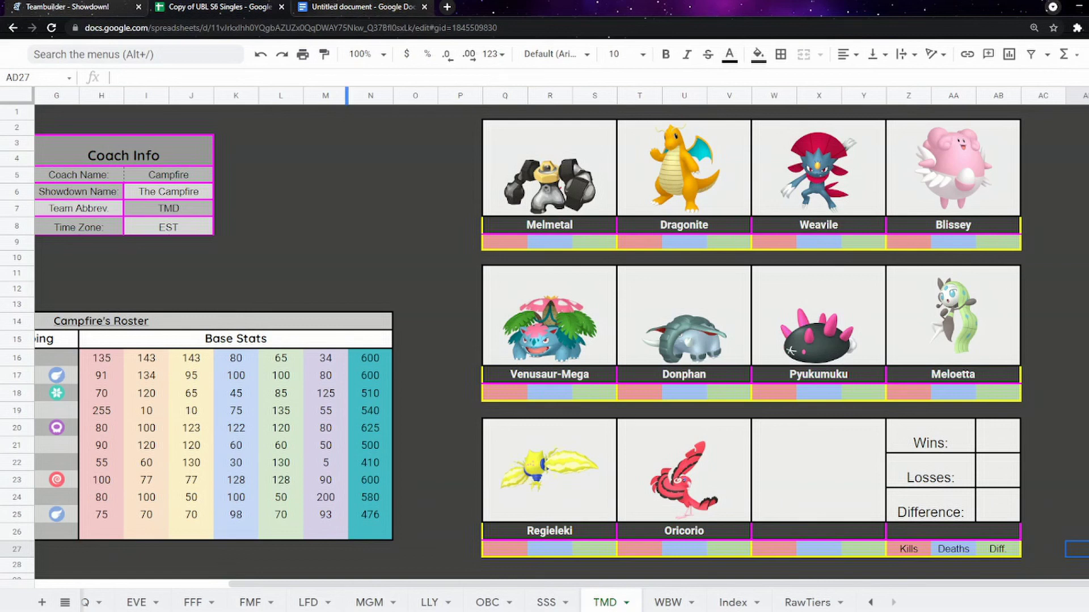
{"action": "key", "text": "ctrl+Tab"}
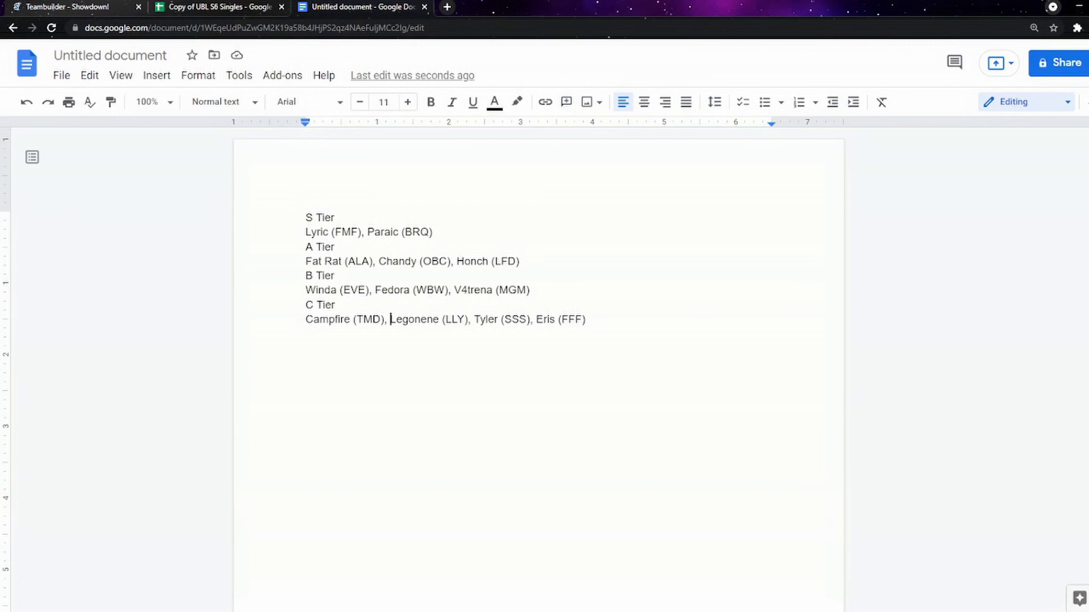
{"action": "left_click", "coordinate": [356, 261]}
{"action": "left_click", "coordinate": [379, 261]}
{"action": "left_click", "coordinate": [456, 261]}
{"action": "left_click", "coordinate": [383, 290]}
{"action": "left_click", "coordinate": [471, 290]}
{"action": "left_click", "coordinate": [474, 289]}
{"action": "left_click", "coordinate": [482, 289]}
{"action": "left_click", "coordinate": [331, 290]}
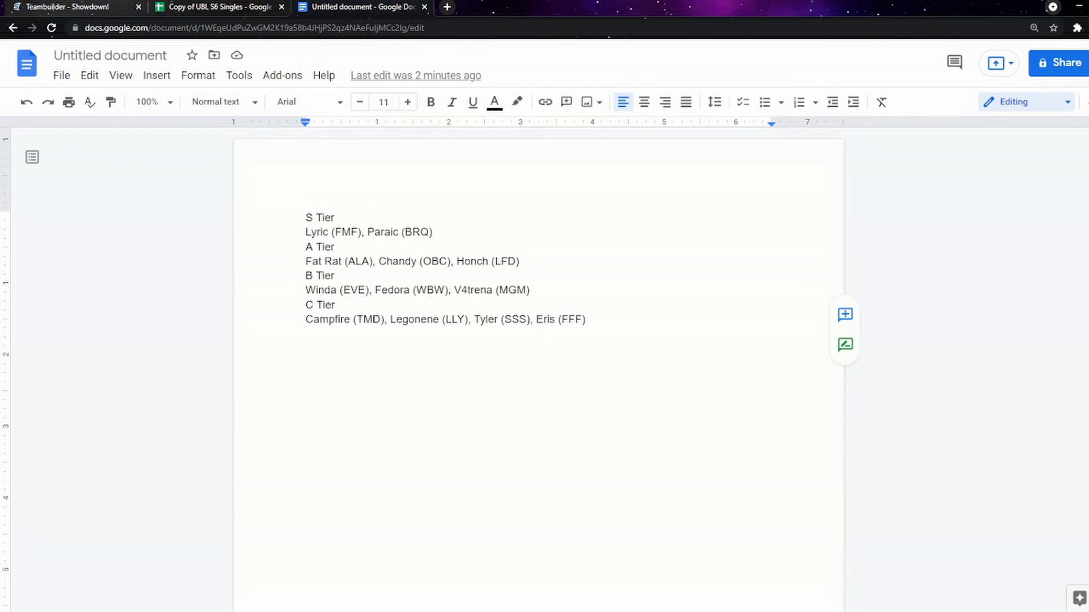
- Review the C Tier entries in the document against the TMD roster in the league spreadsheet
{"action": "left_click", "coordinate": [340, 320]}
{"action": "left_click", "coordinate": [422, 319]}
{"action": "left_click", "coordinate": [486, 319]}
{"action": "left_click", "coordinate": [320, 320]}
{"action": "key", "text": "ctrl+shift+Tab"}
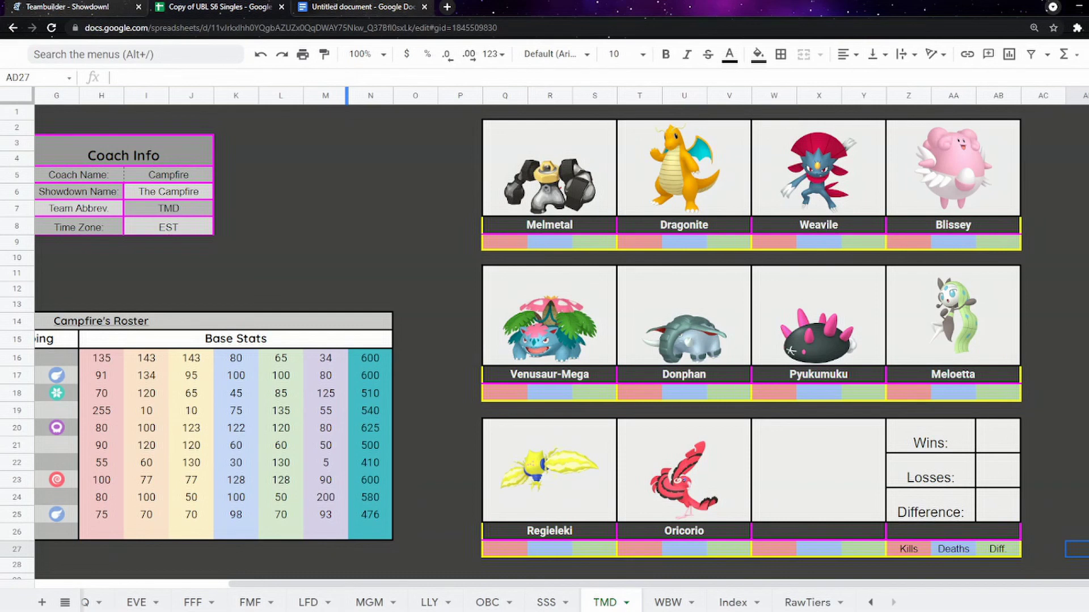
{"action": "key", "text": "ctrl+Tab"}
{"action": "left_click", "coordinate": [550, 319]}
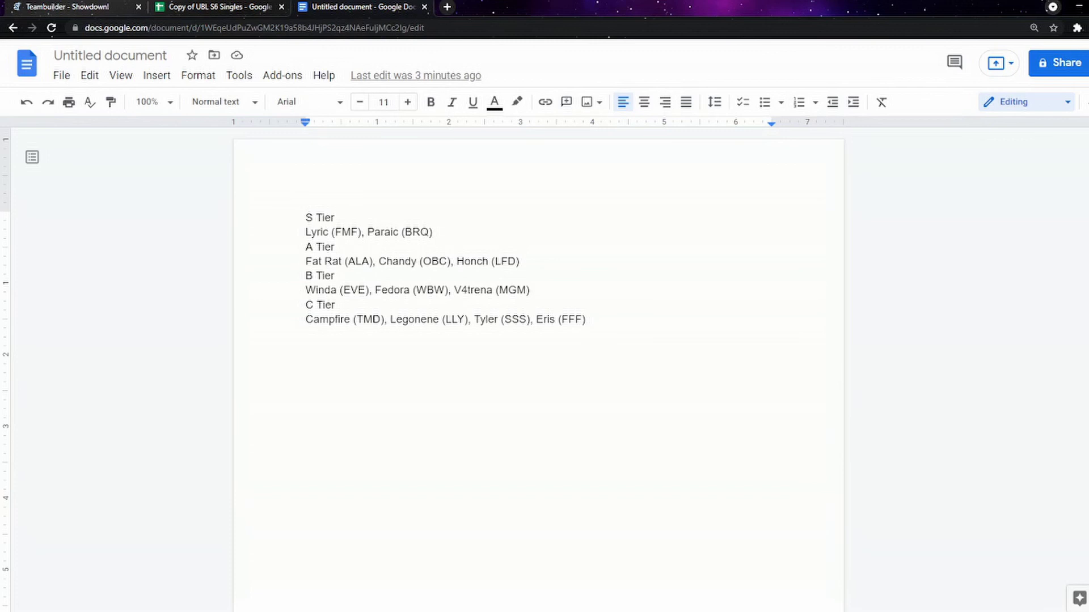
{"action": "double_click", "coordinate": [337, 304]}
- In the league spreadsheet, move the LFD sheet directly after the MGM sheet and open the LLY roster
{"action": "key", "text": "ctrl+shift+Tab"}
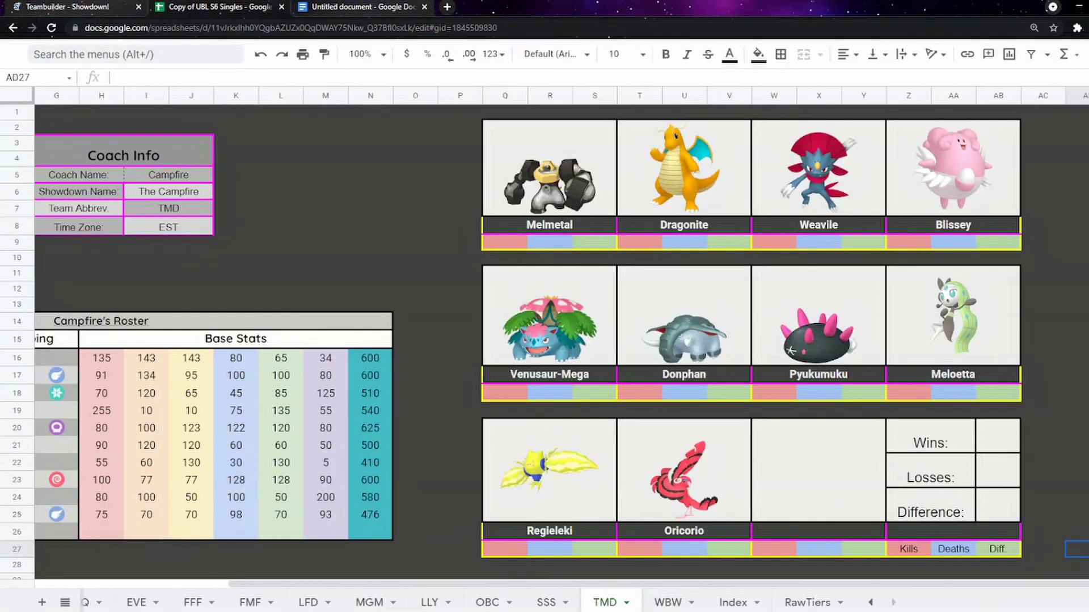
{"action": "scroll", "coordinate": [453, 602], "scroll_direction": "left", "scroll_amount": 5}
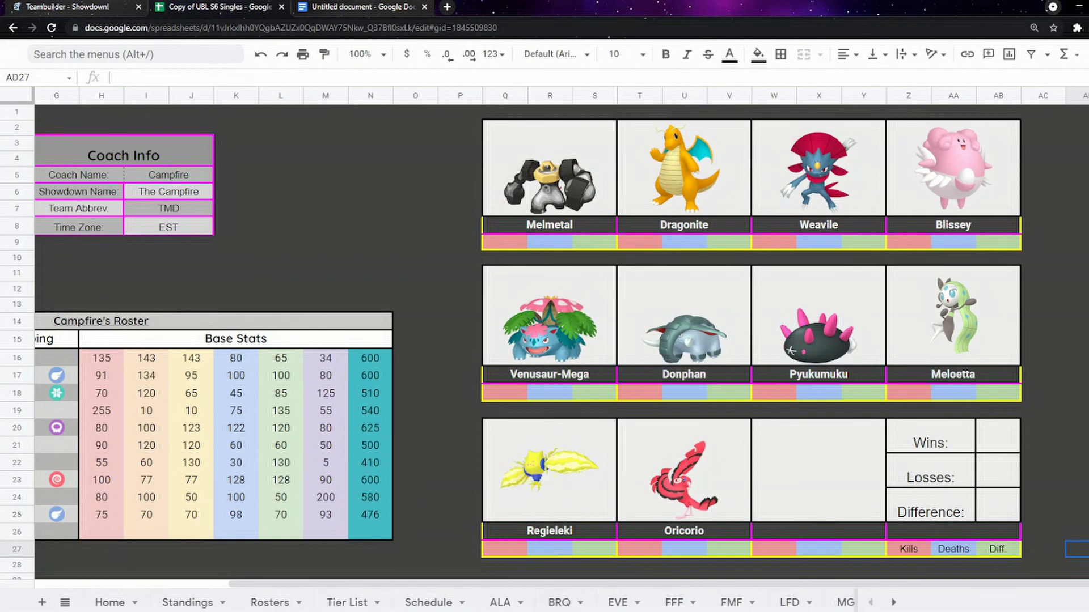
{"action": "left_click", "coordinate": [789, 602]}
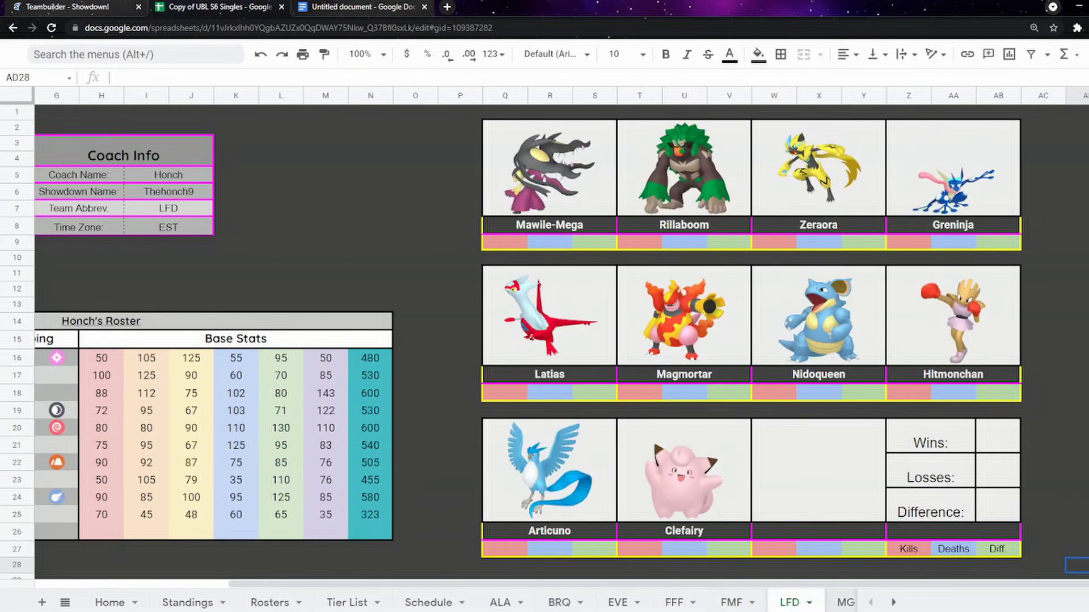
{"action": "scroll", "coordinate": [453, 602], "scroll_direction": "right", "scroll_amount": 5}
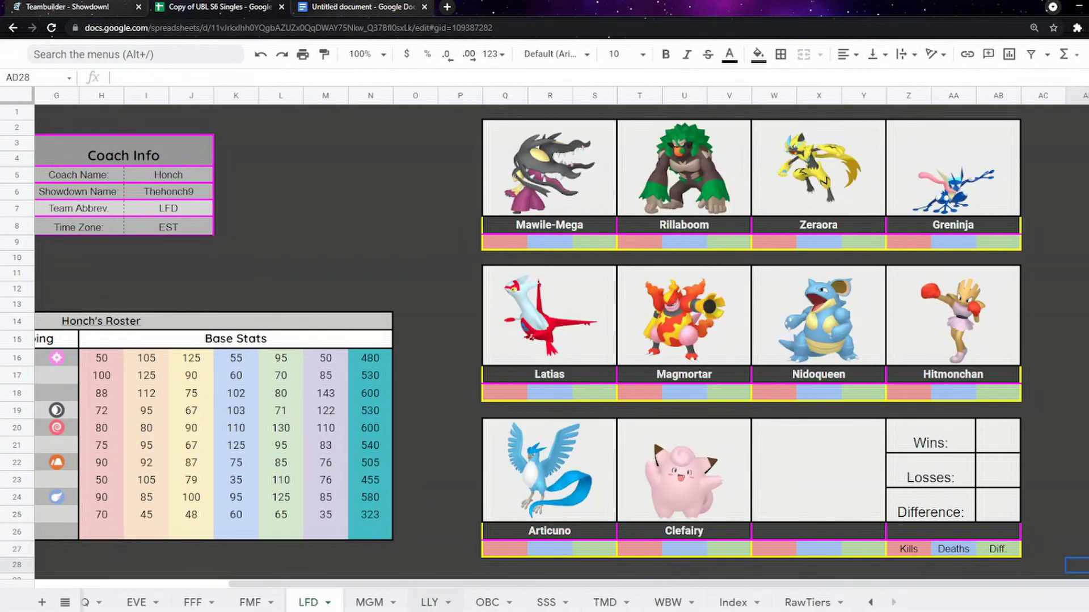
{"action": "left_click", "coordinate": [429, 602]}
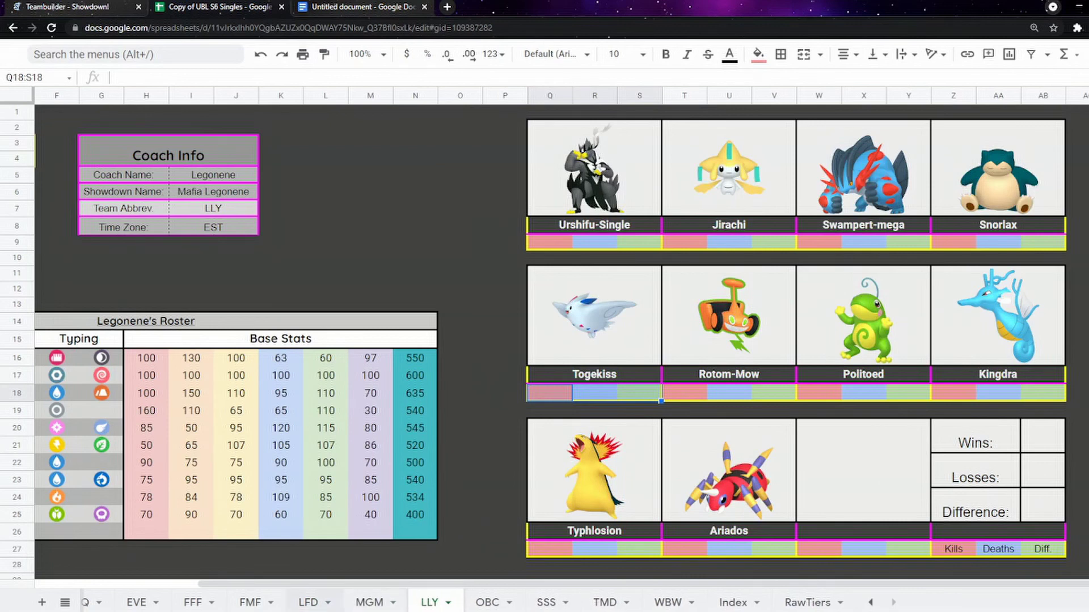
{"action": "left_click_drag", "start_coordinate": [308, 602], "coordinate": [374, 603]}
{"action": "left_click", "coordinate": [430, 603]}
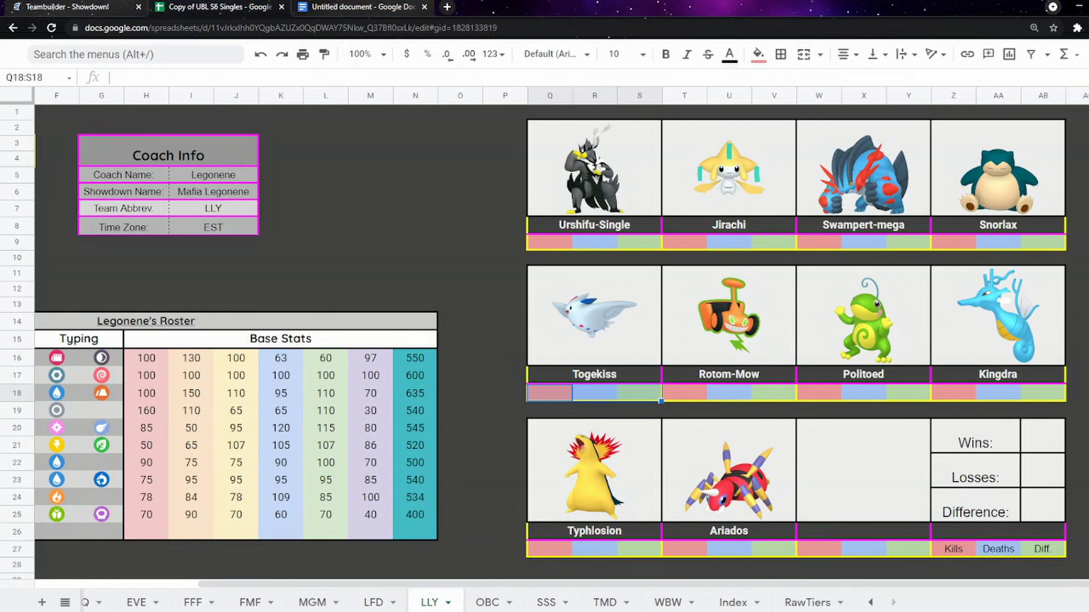
- Check the tier list document and view the SSS team's roster in the league spreadsheet
{"action": "key", "text": "ctrl+shift+Tab"}
{"action": "key", "text": "ctrl+shift+Tab"}
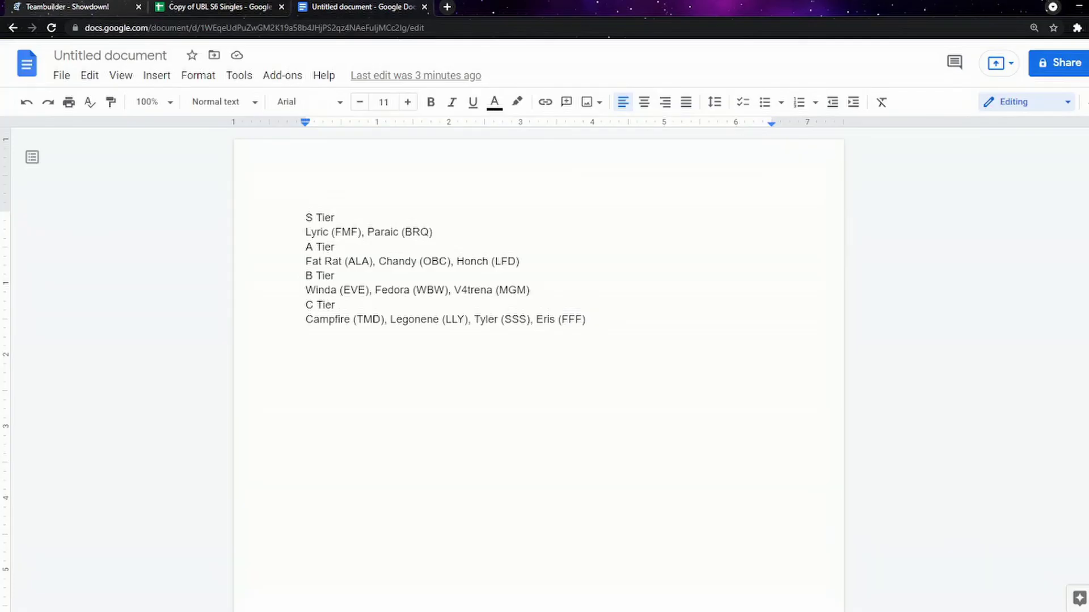
{"action": "key", "text": "ctrl+shift+Tab"}
{"action": "key", "text": "ctrl+shift+Page_Down"}
{"action": "key", "text": "ctrl+shift+Page_Down"}
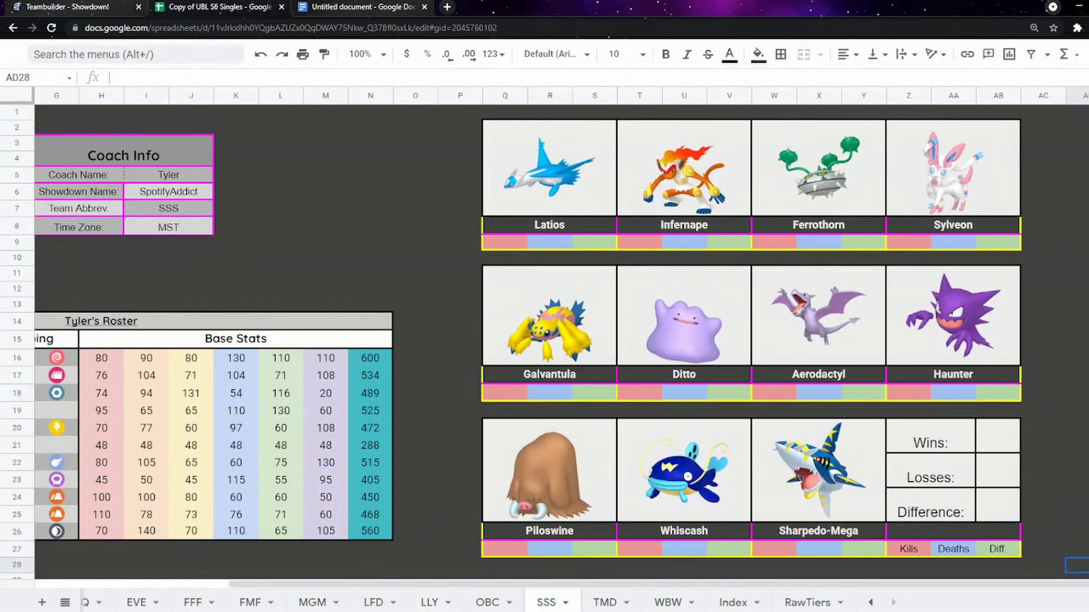